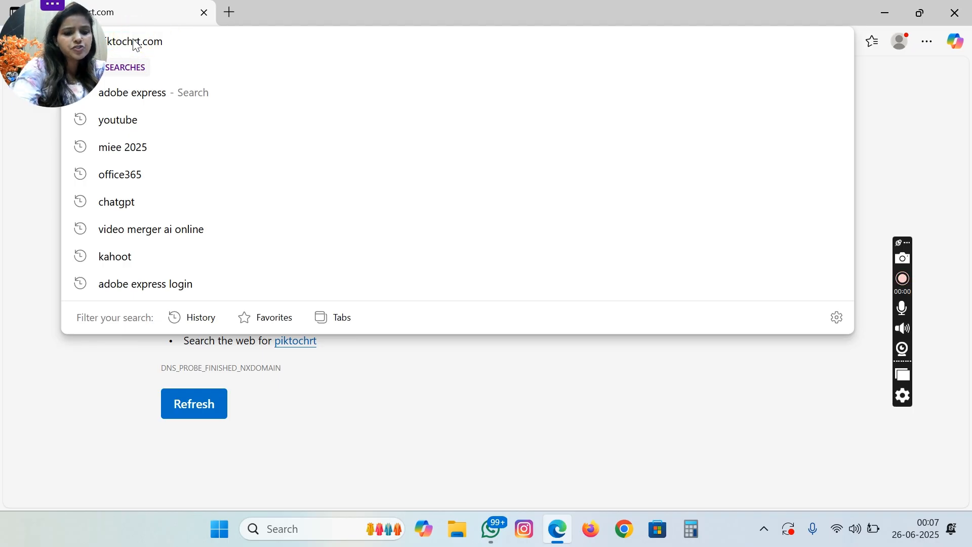
# - Go to piktochart.com and log in to reach the account dashboard
pyautogui.click(136, 44)
pyautogui.write('a')
pyautogui.press('Return')
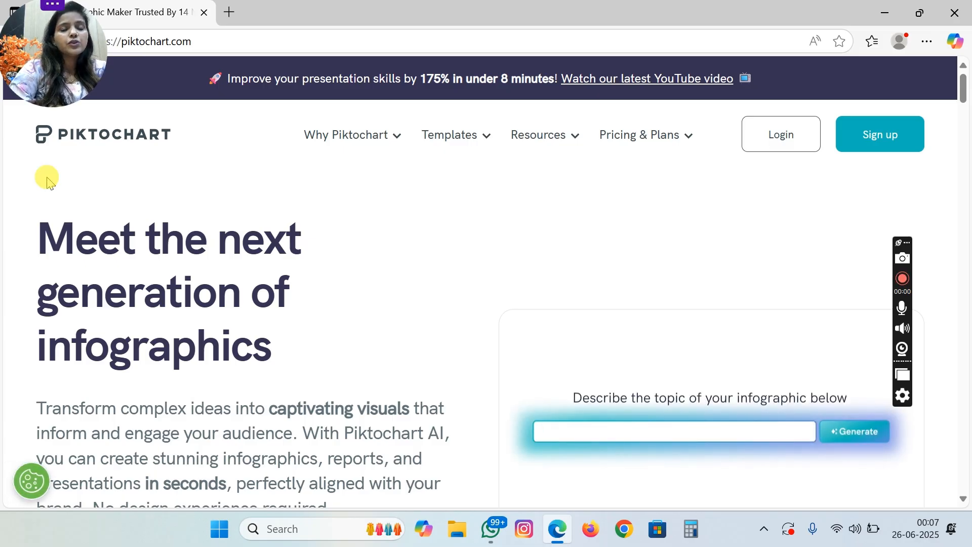
pyautogui.write('Types')
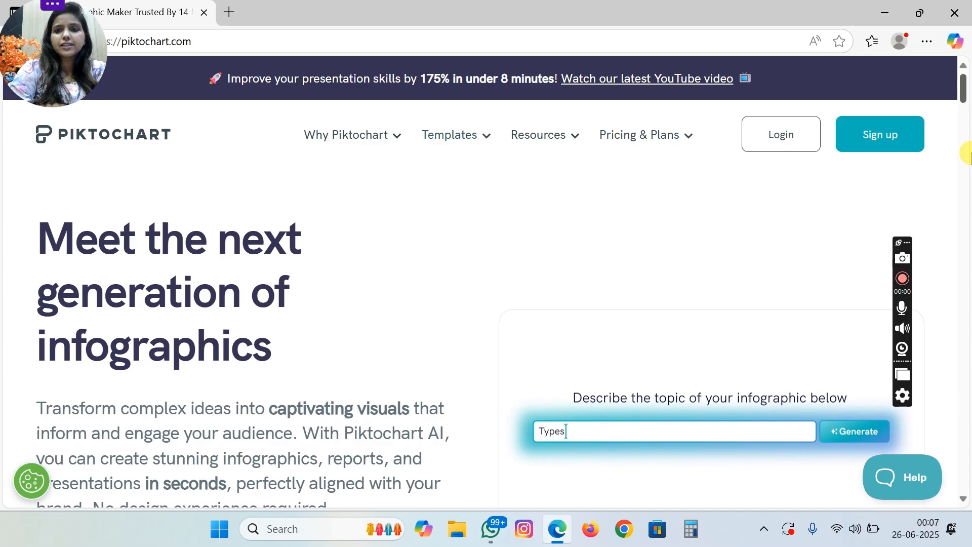
pyautogui.write(' of leadership')
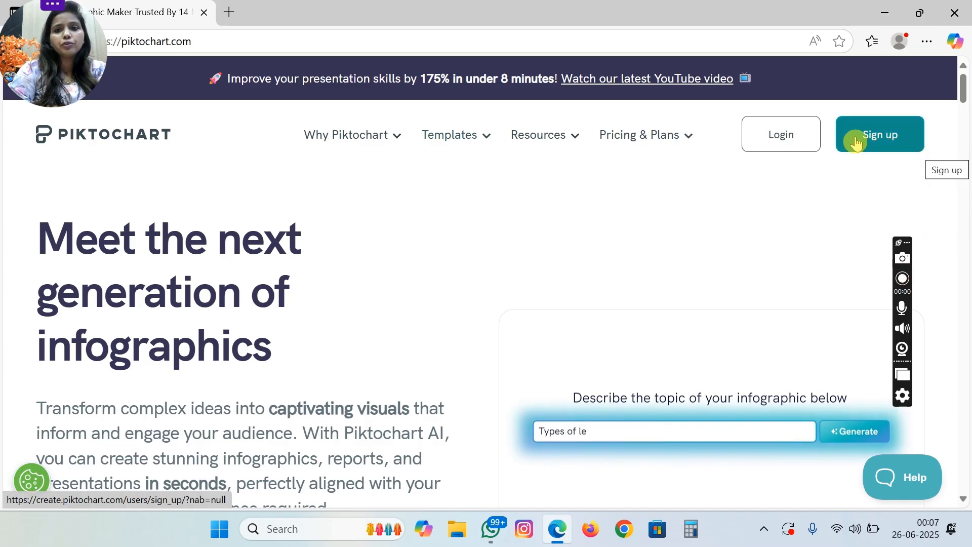
pyautogui.click(804, 133)
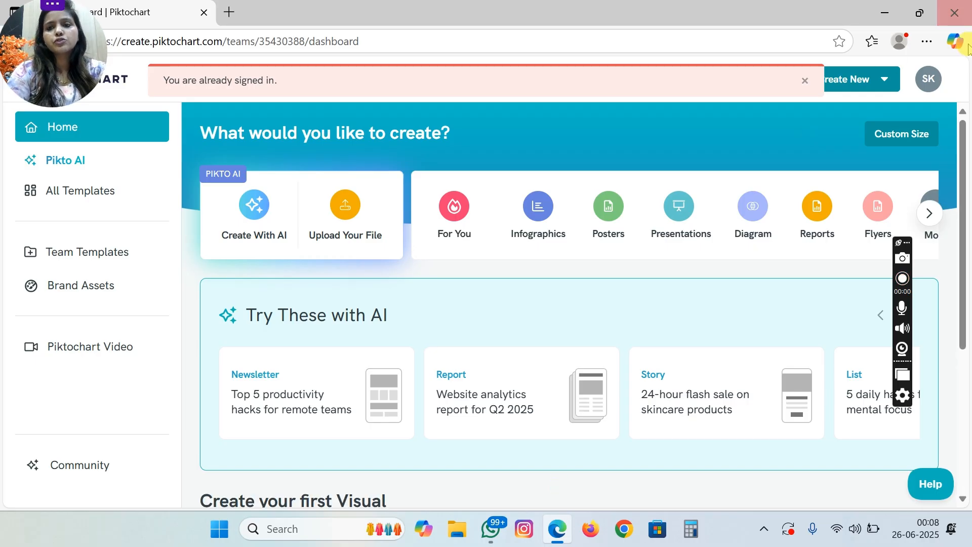
# - Start creating a first visual from the workspace welcome message and dismiss the guided tour
pyautogui.click(938, 82)
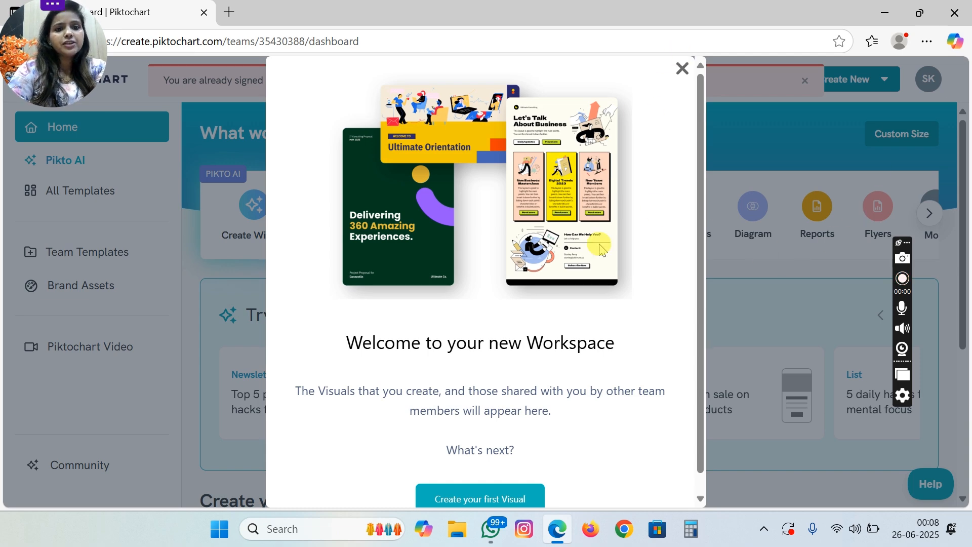
pyautogui.click(474, 501)
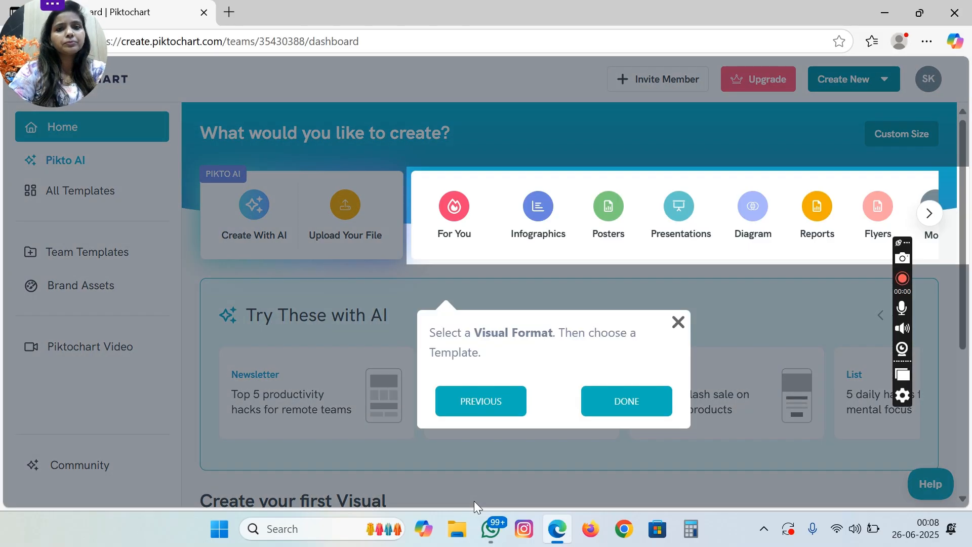
pyautogui.click(679, 322)
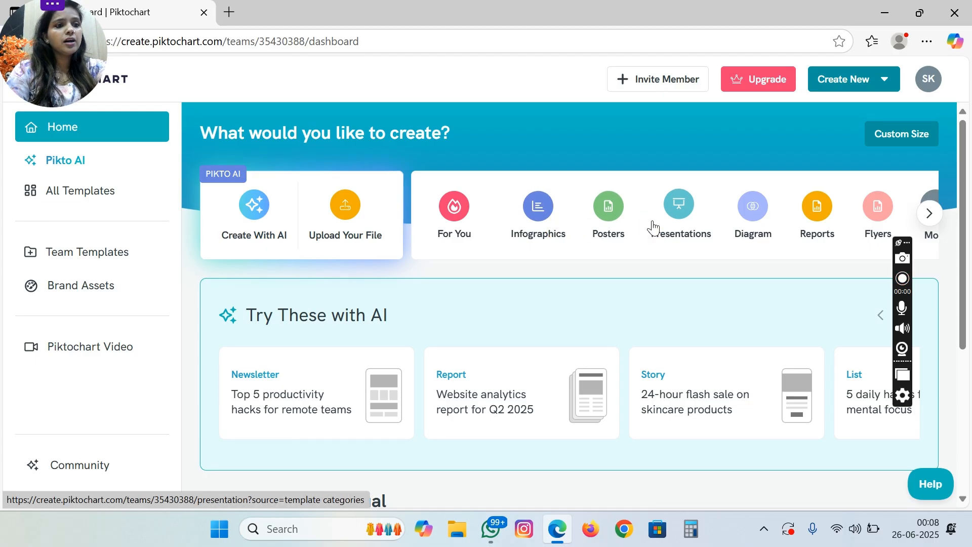
# - Browse the infographic templates and open the International Women's Day Infographic template for editing
pyautogui.click(557, 211)
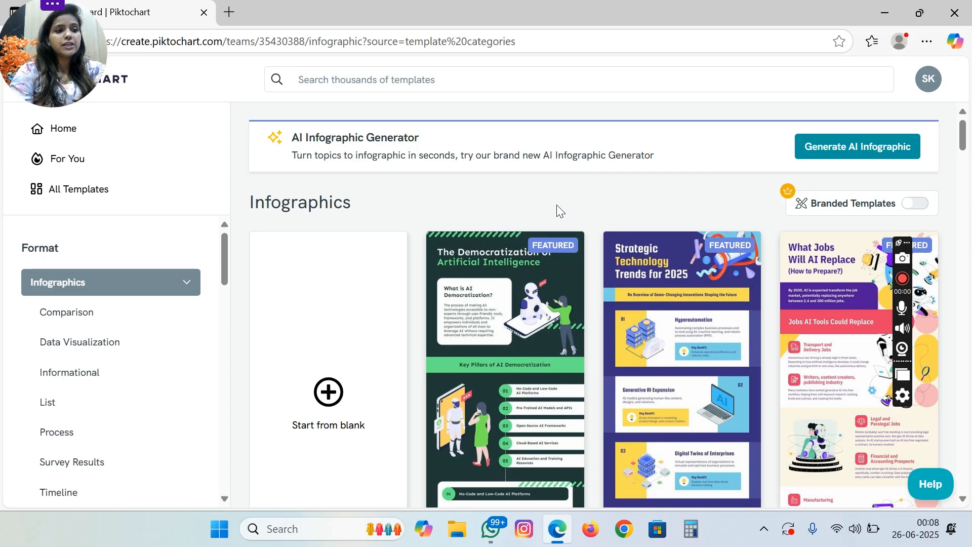
pyautogui.click(961, 146)
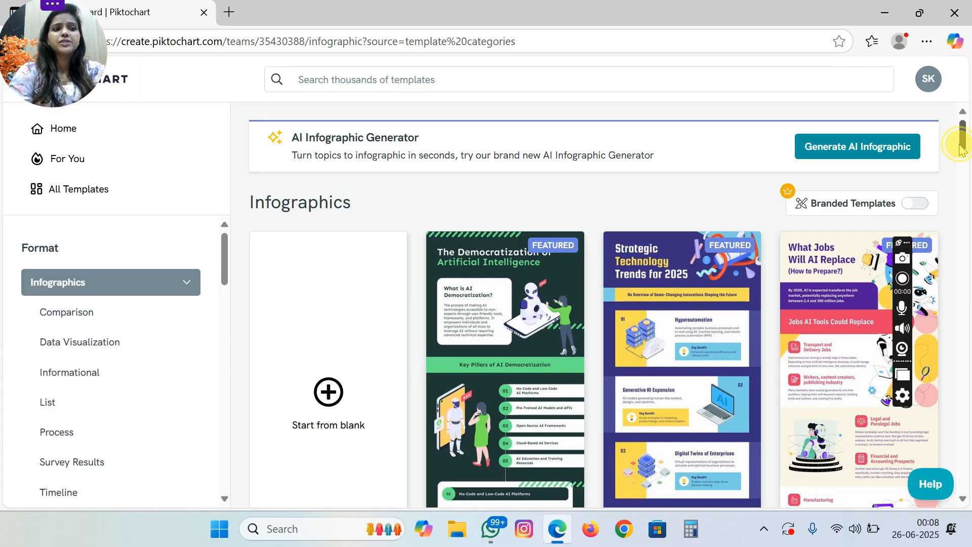
pyautogui.moveTo(960, 145); pyautogui.dragTo(956, 159)
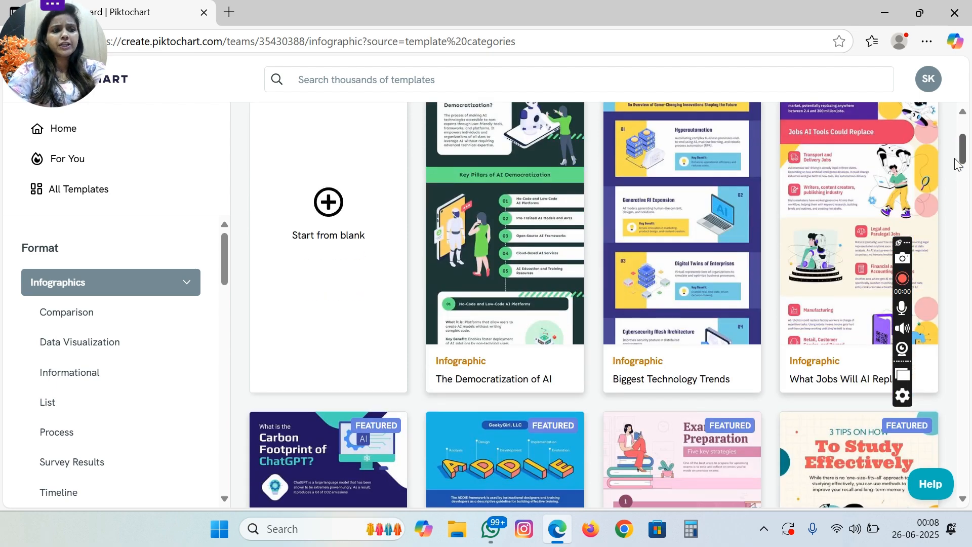
pyautogui.moveTo(956, 164); pyautogui.dragTo(954, 208)
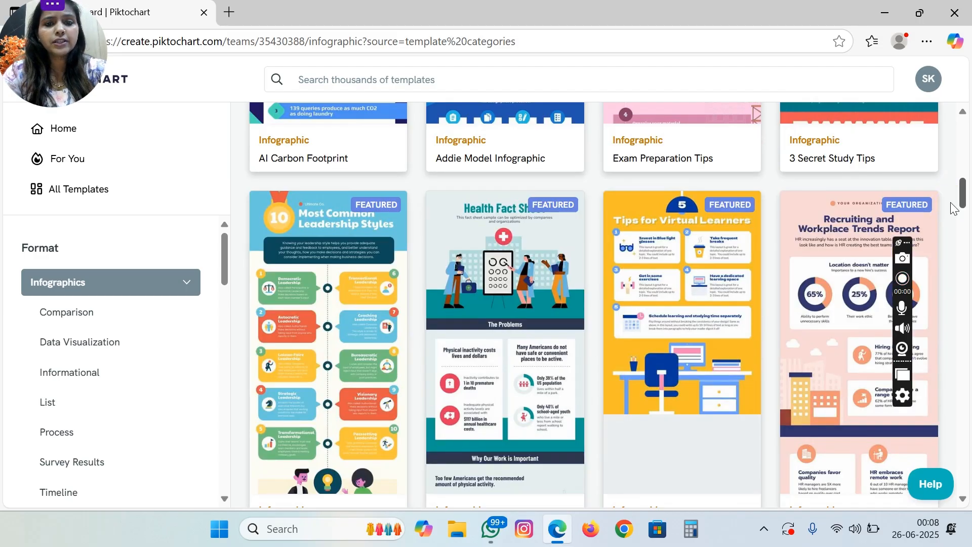
pyautogui.moveTo(955, 208); pyautogui.dragTo(961, 324)
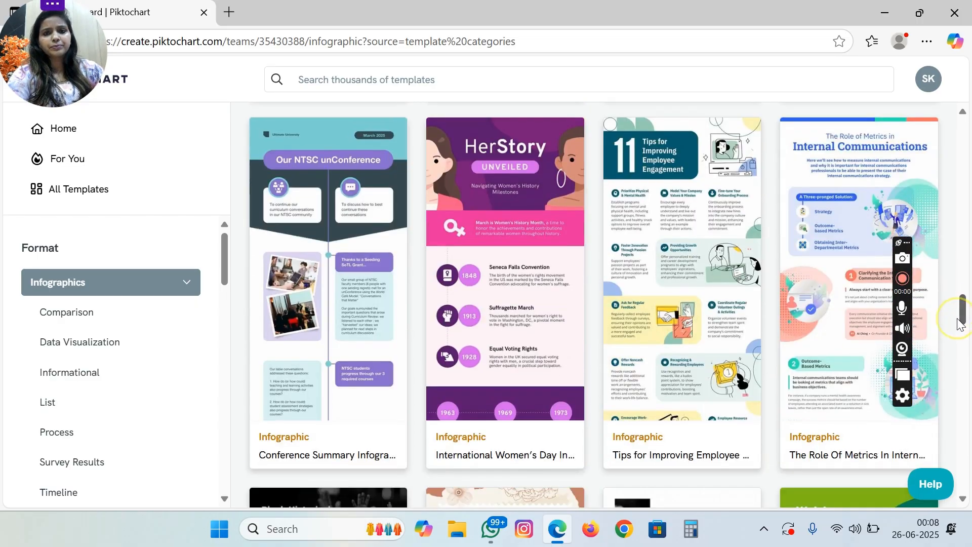
pyautogui.moveTo(485, 229)
pyautogui.click(488, 249)
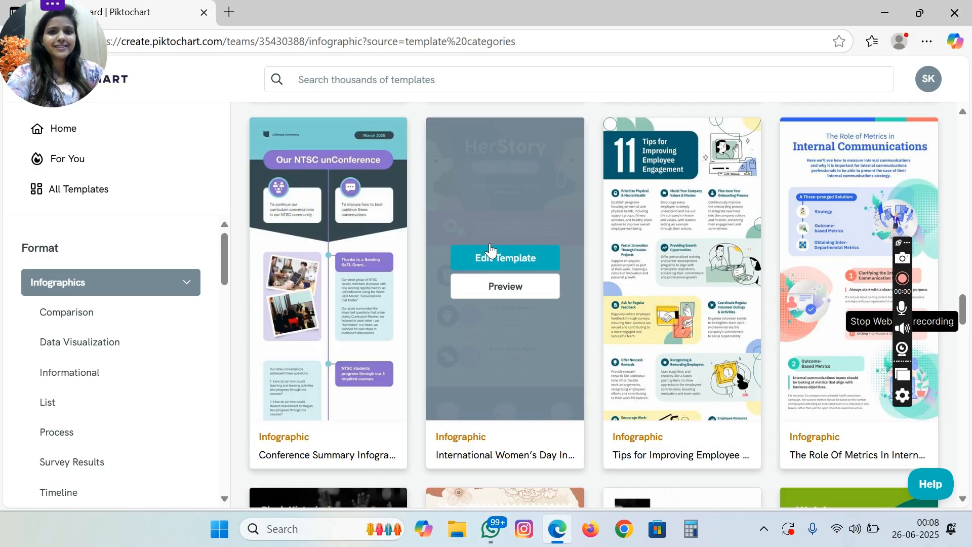
pyautogui.click(493, 259)
pyautogui.click(494, 260)
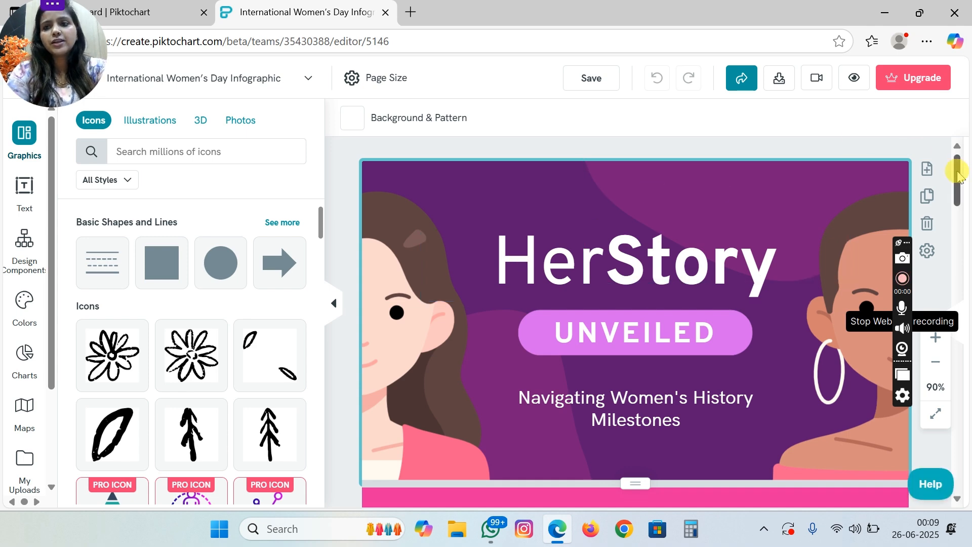
# - Replace the "HerStory" heading in the infographic's first block with "Girls"
pyautogui.moveTo(957, 175)
pyautogui.mouseDown()
pyautogui.moveTo(949, 460)
pyautogui.moveTo(967, 175)
pyautogui.mouseUp()
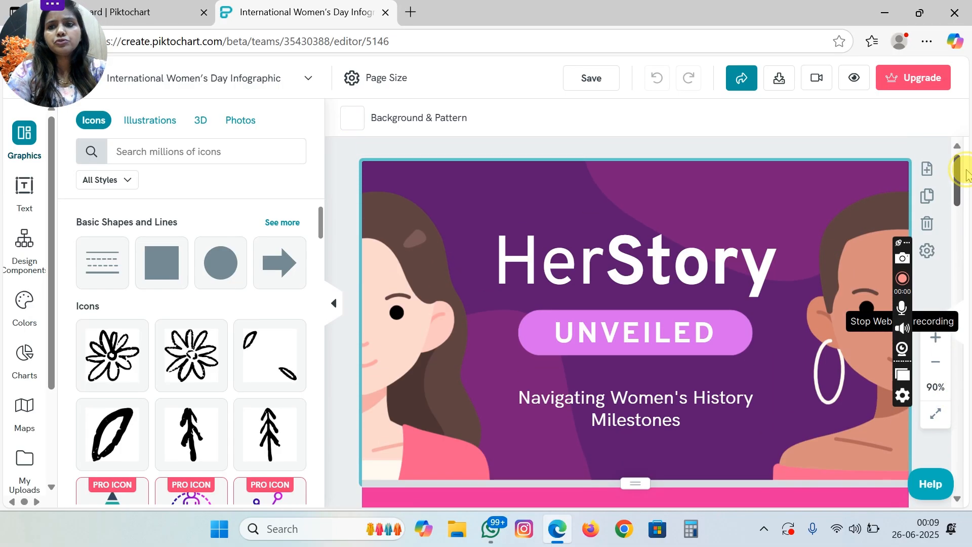
pyautogui.click(572, 278)
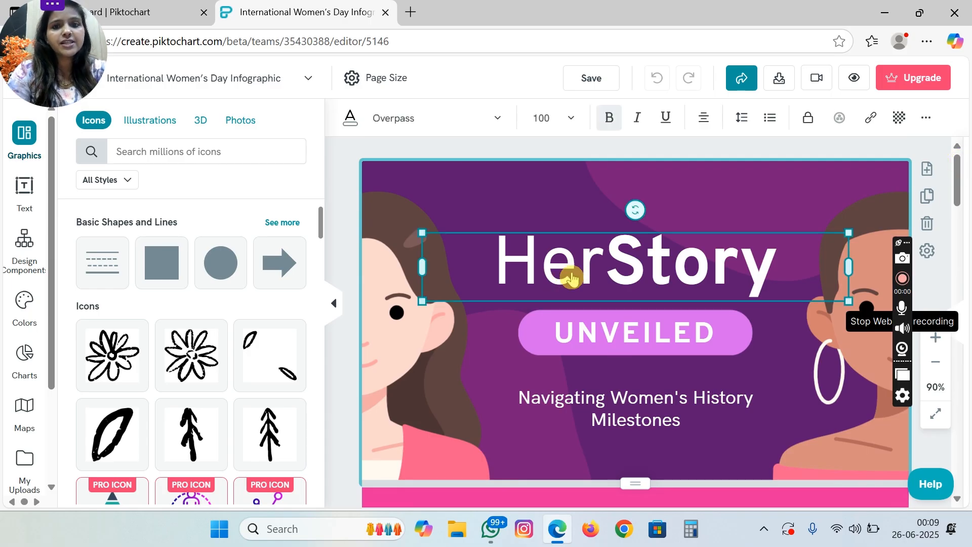
pyautogui.click(745, 260)
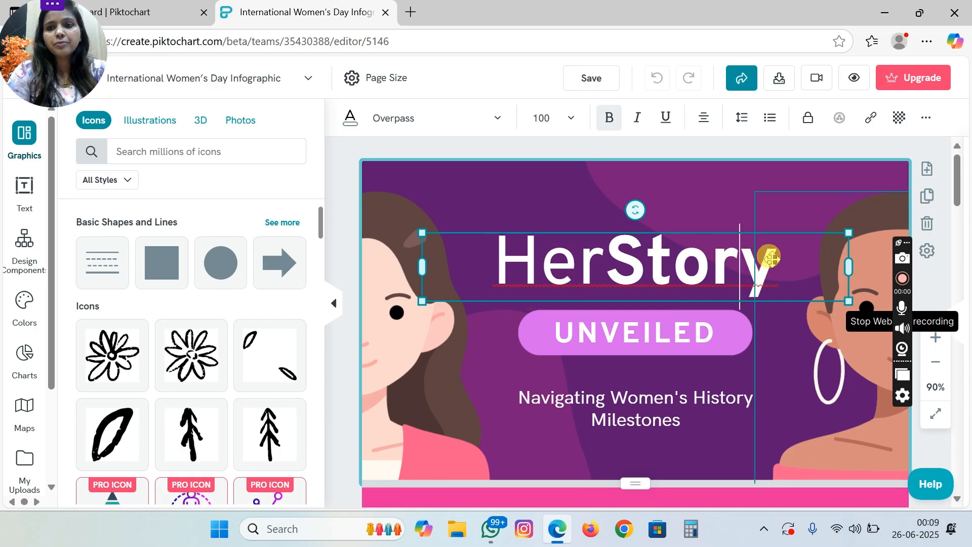
pyautogui.click(770, 257)
pyautogui.click(697, 263)
pyautogui.click(699, 265)
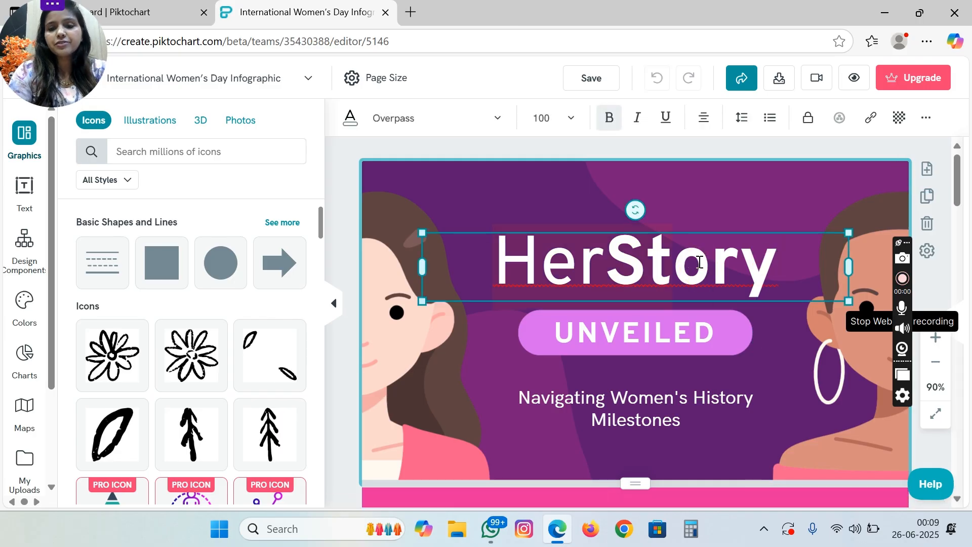
pyautogui.press('BackSpace')
pyautogui.press('BackSpace')
pyautogui.press('BackSpace')
pyautogui.press('BackSpace')
pyautogui.press('BackSpace')
pyautogui.press('BackSpace')
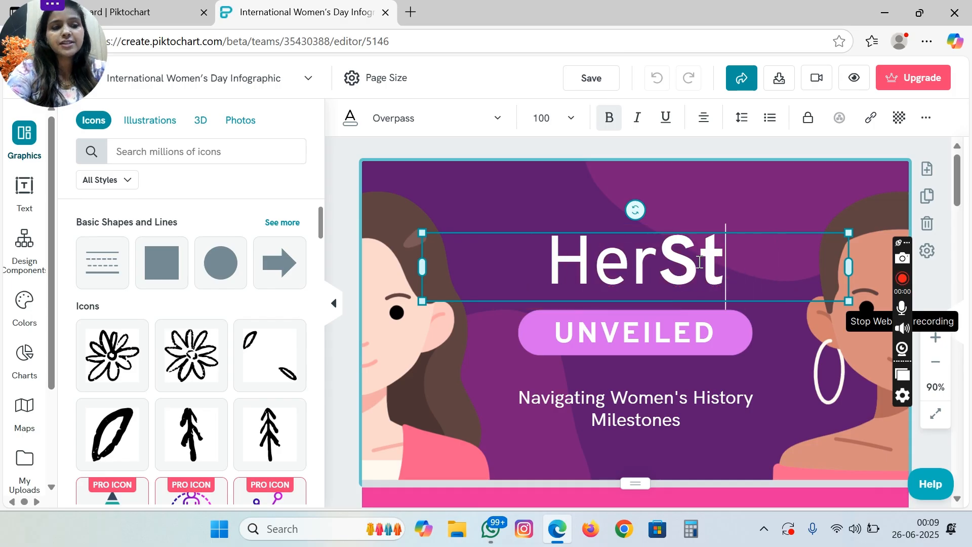
pyautogui.press('BackSpace')
pyautogui.press('BackSpace')
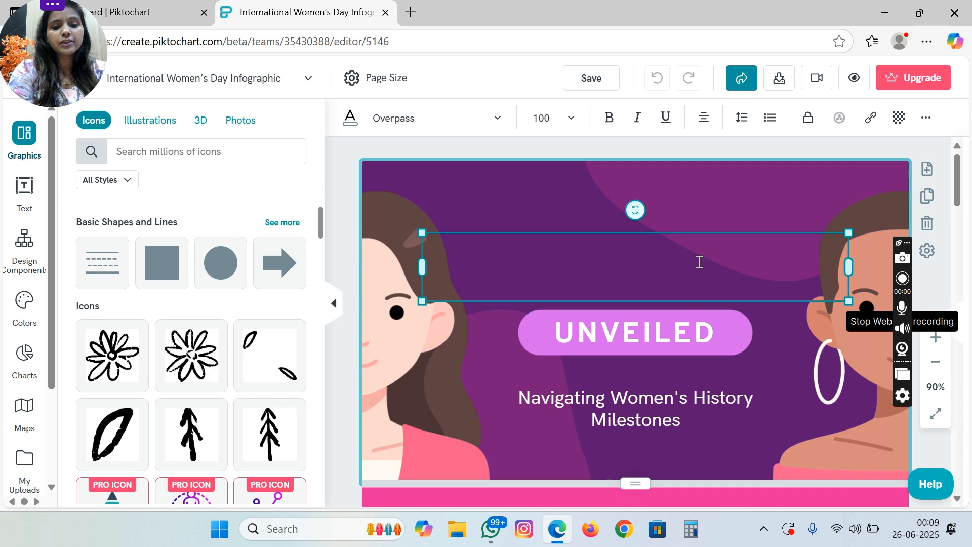
pyautogui.write('Girl')
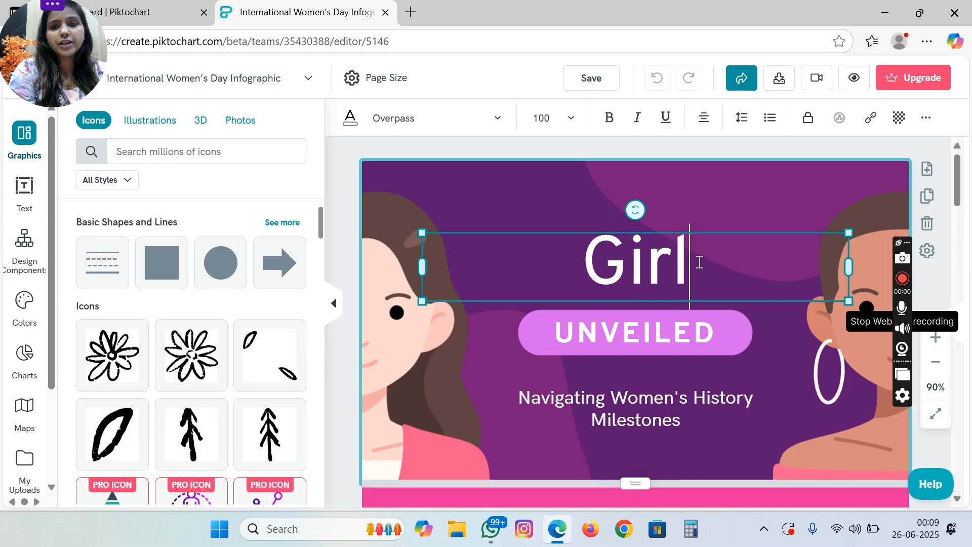
pyautogui.write('s')
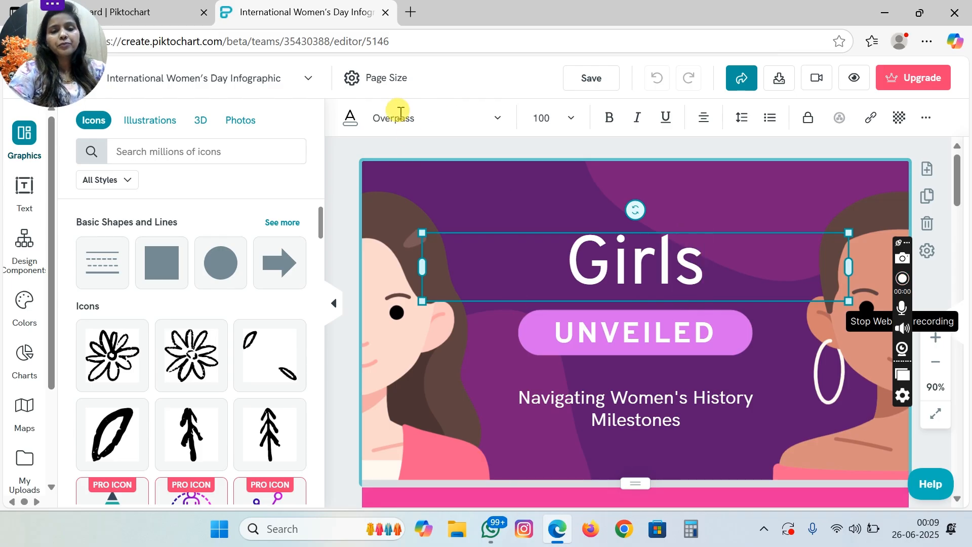
# - Add a Display-style text box with its placeholder text to the first block
pyautogui.click(25, 202)
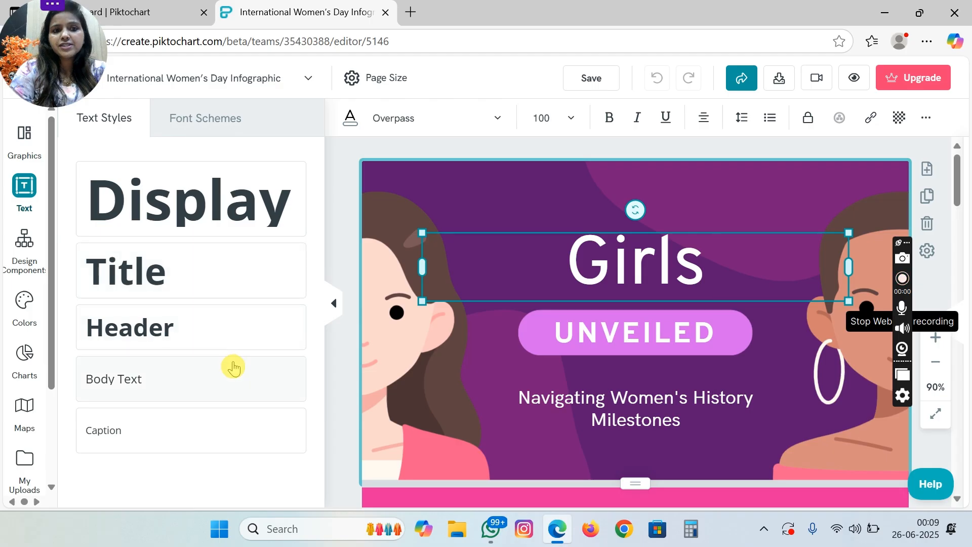
pyautogui.click(159, 221)
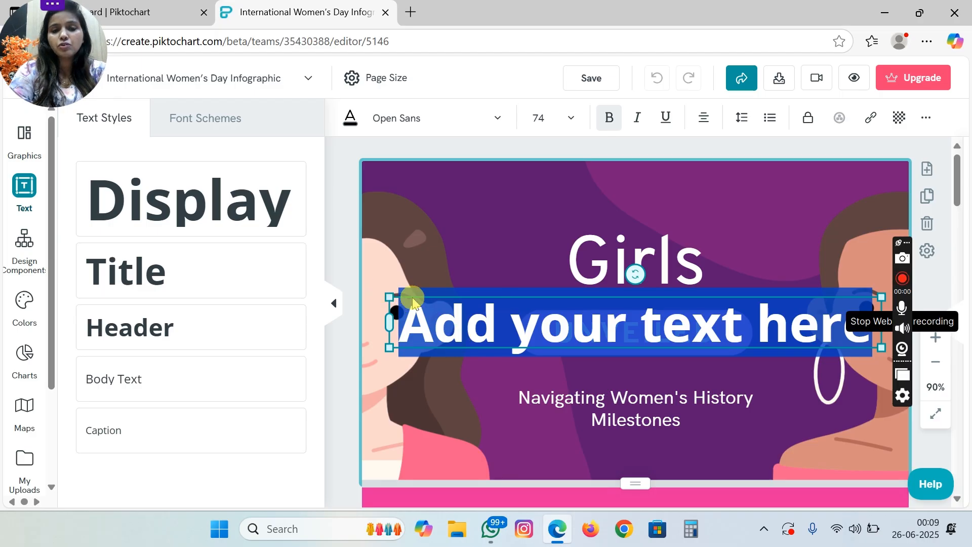
pyautogui.click(431, 317)
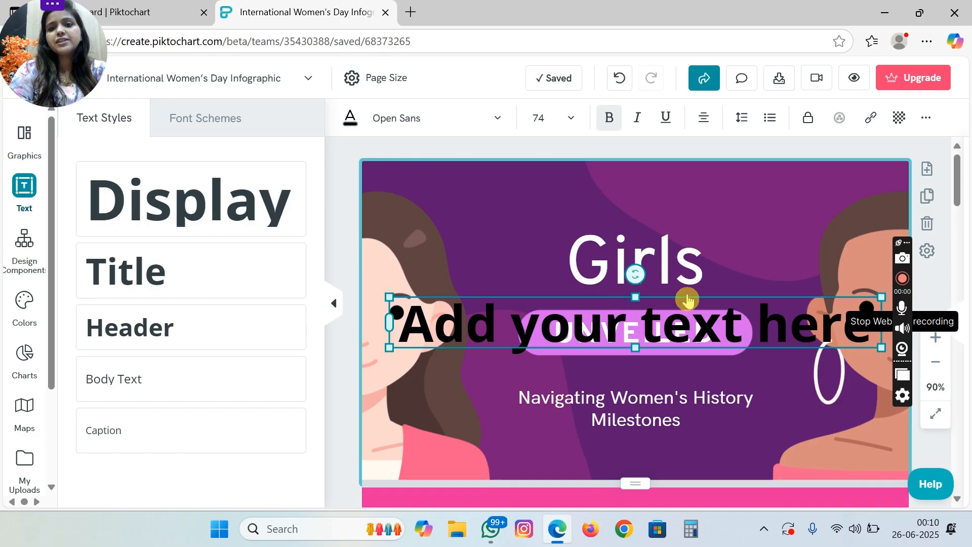
# - Set the font size of the "Girls" heading to 48
pyautogui.doubleClick(671, 270)
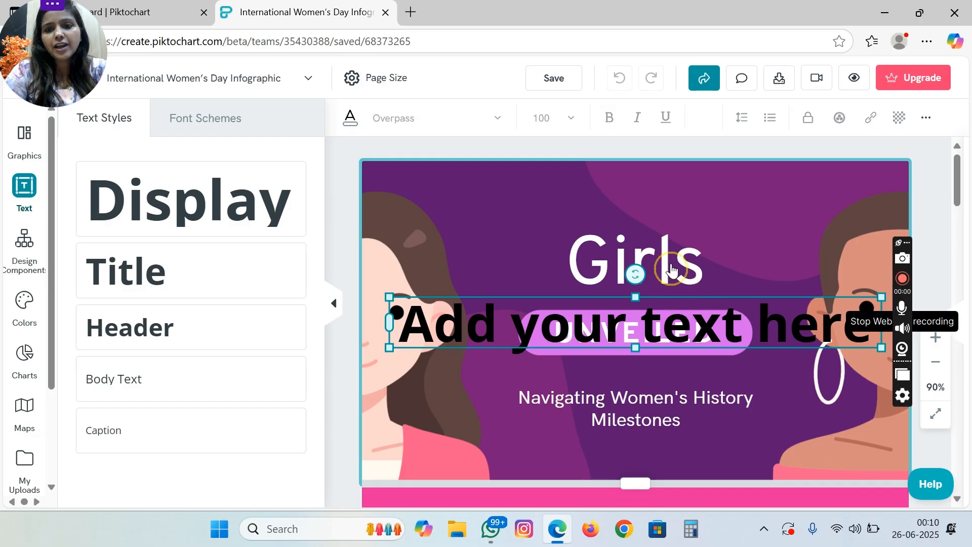
pyautogui.click(699, 260)
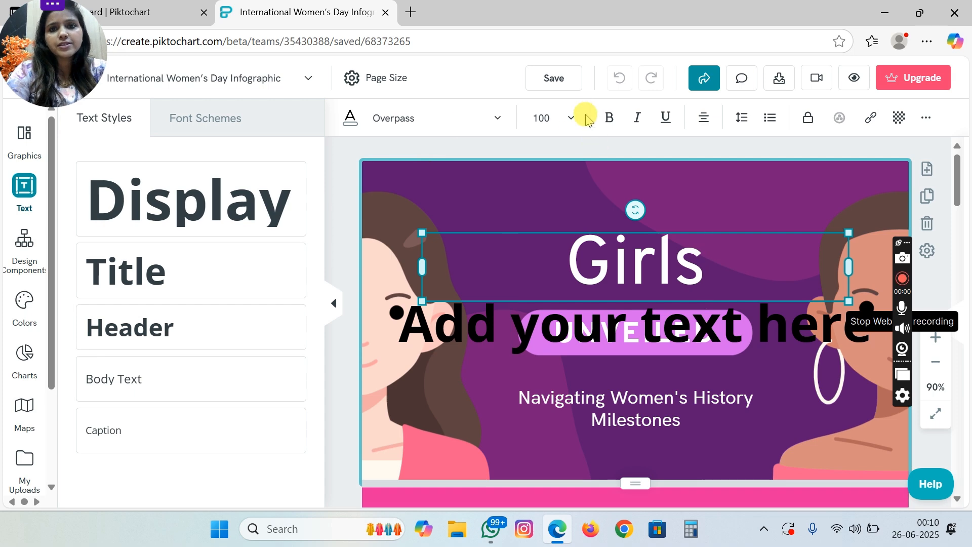
pyautogui.click(569, 117)
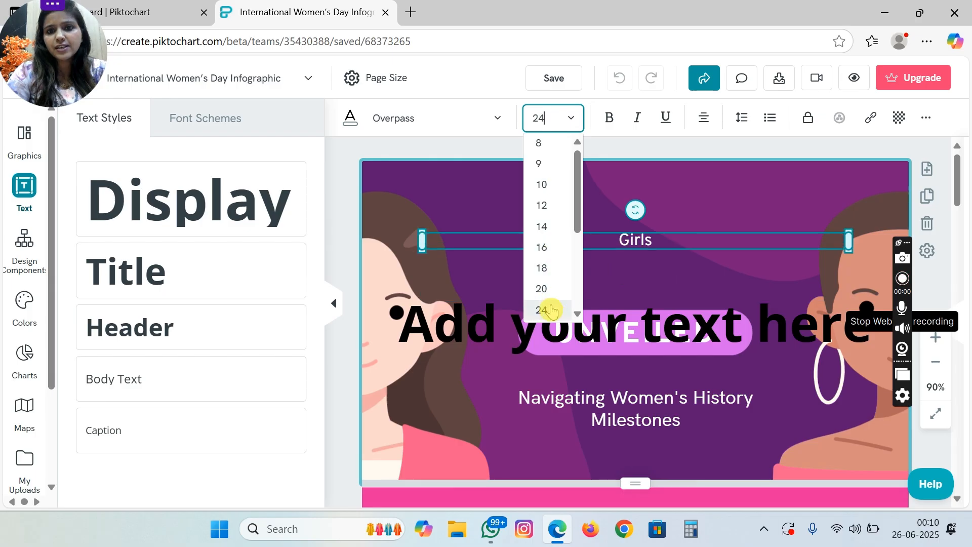
pyautogui.scroll(-4, 579, 314)
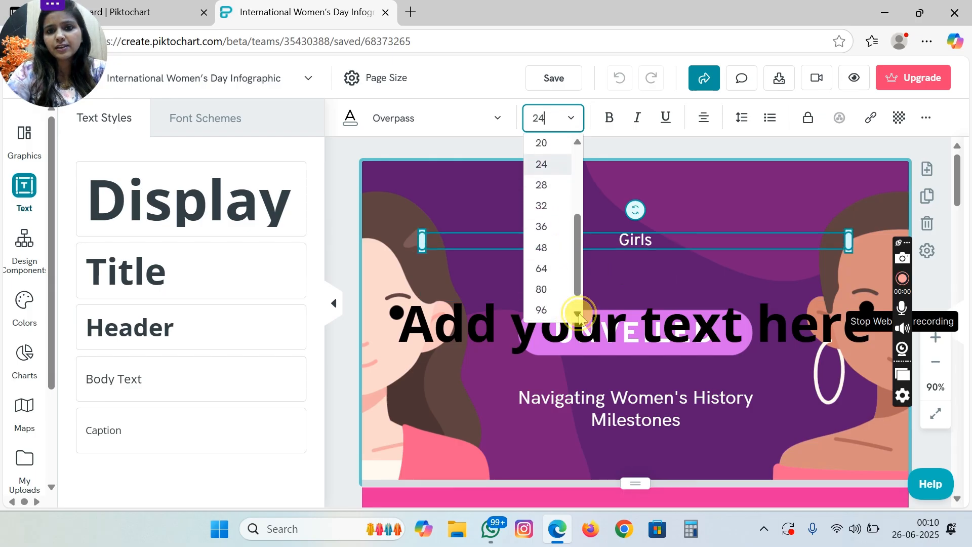
pyautogui.click(545, 234)
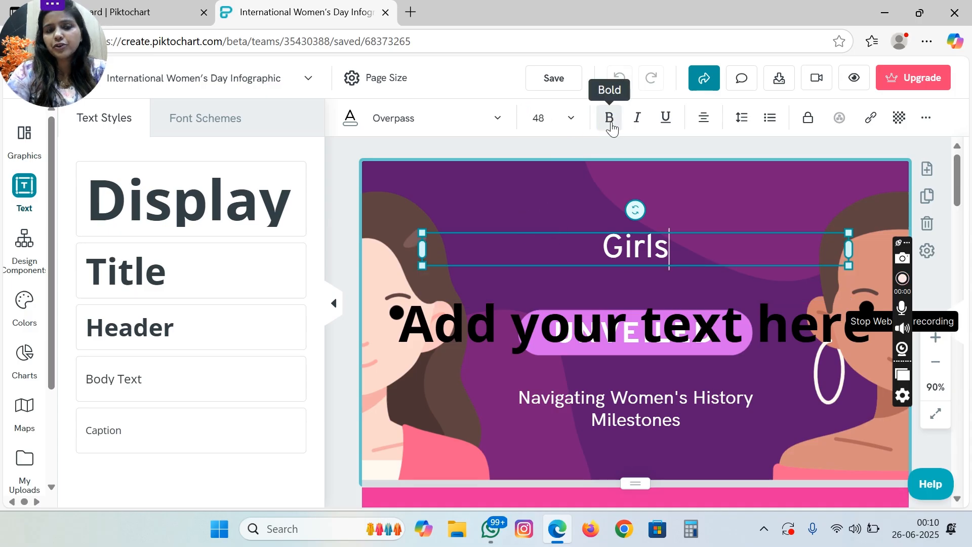
# - Examine the heading's italic and line spacing options, the brand font schemes, and the infographic's lower timeline blocks
pyautogui.click(641, 119)
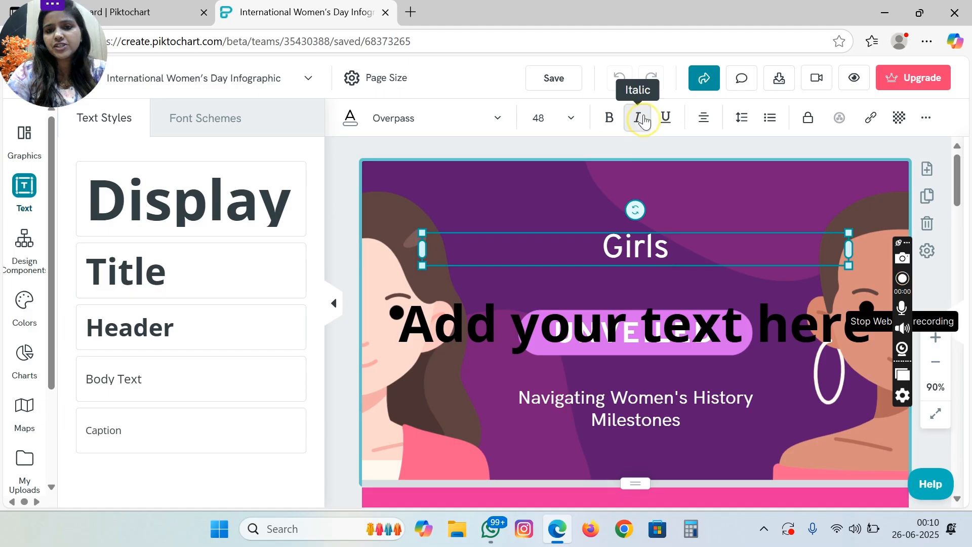
pyautogui.click(742, 126)
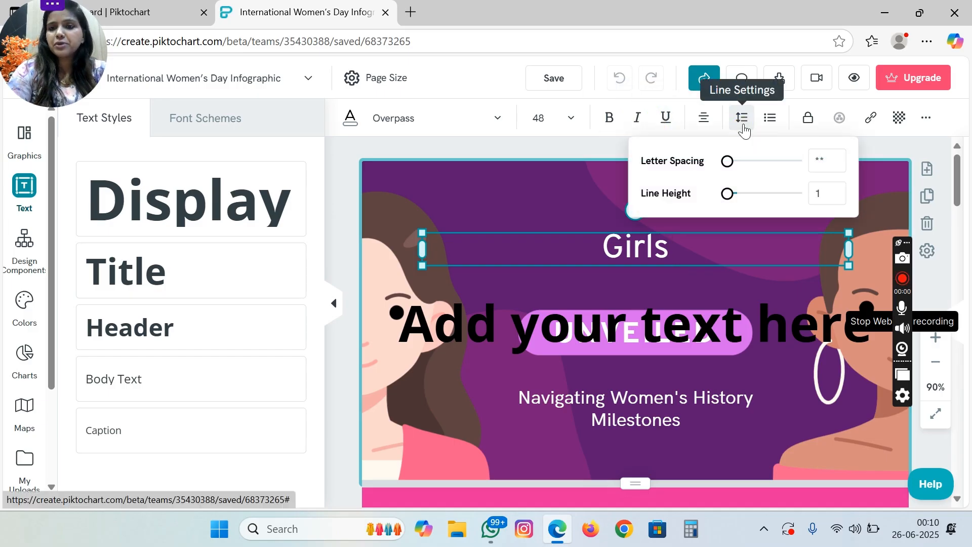
pyautogui.click(220, 134)
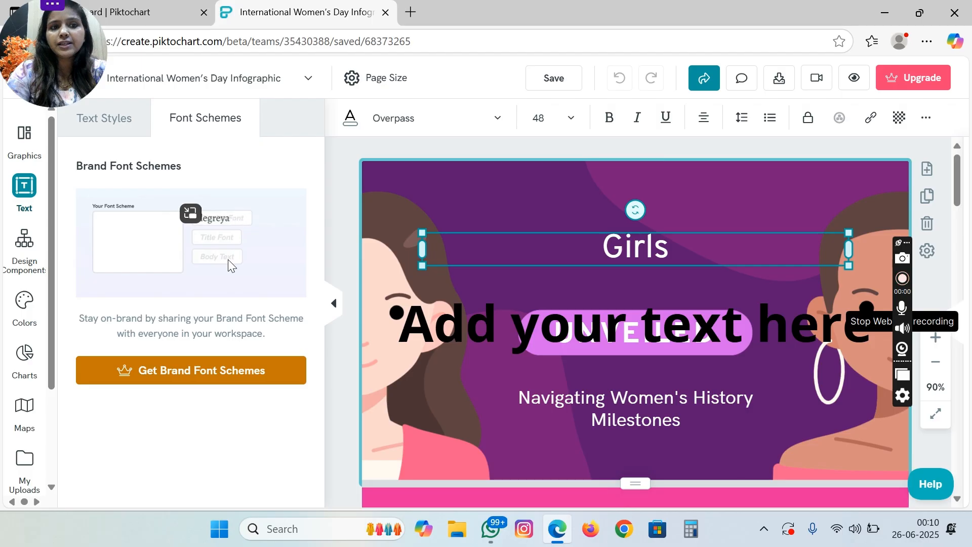
pyautogui.click(114, 136)
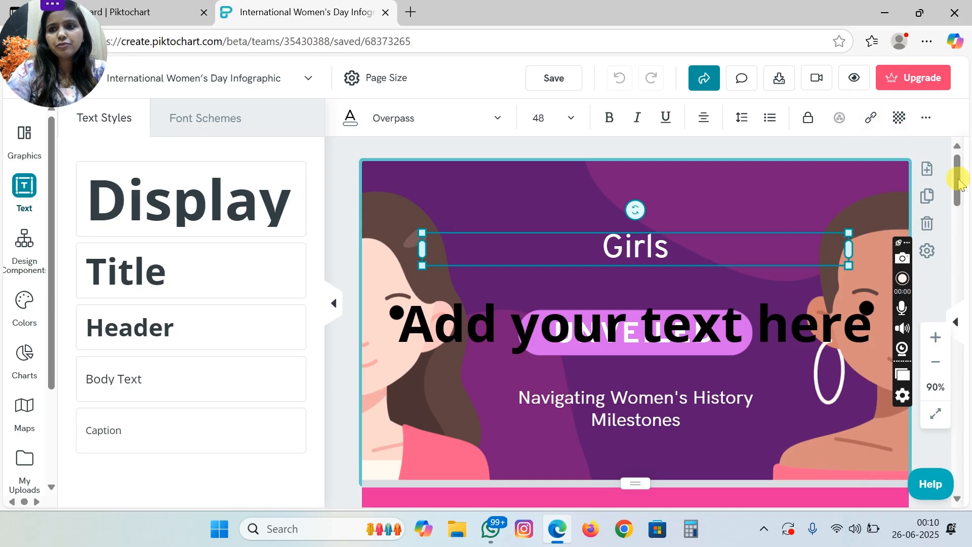
pyautogui.moveTo(959, 182); pyautogui.dragTo(954, 280)
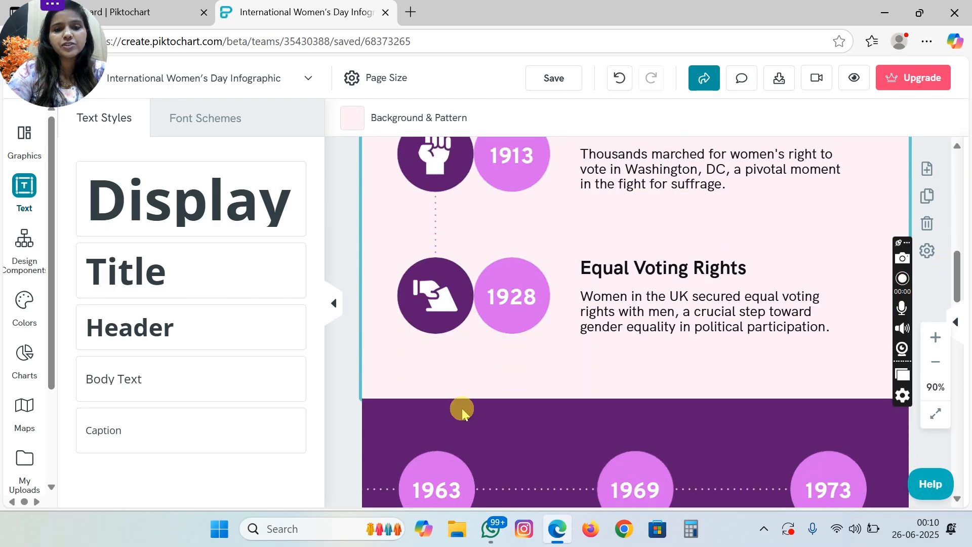
# - Delete the "1928" label and the light purple circle behind it beside the Equal Voting Rights entry
pyautogui.click(514, 315)
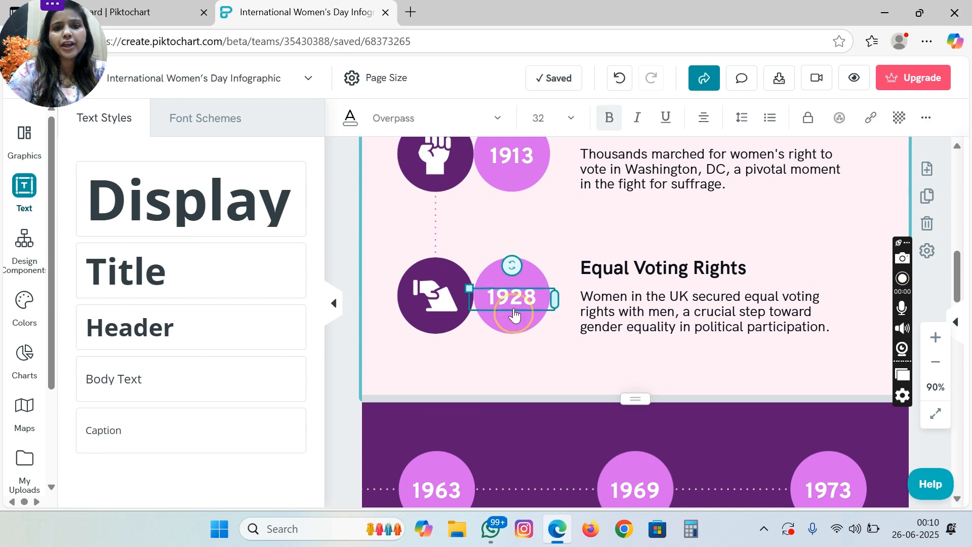
pyautogui.press('Delete')
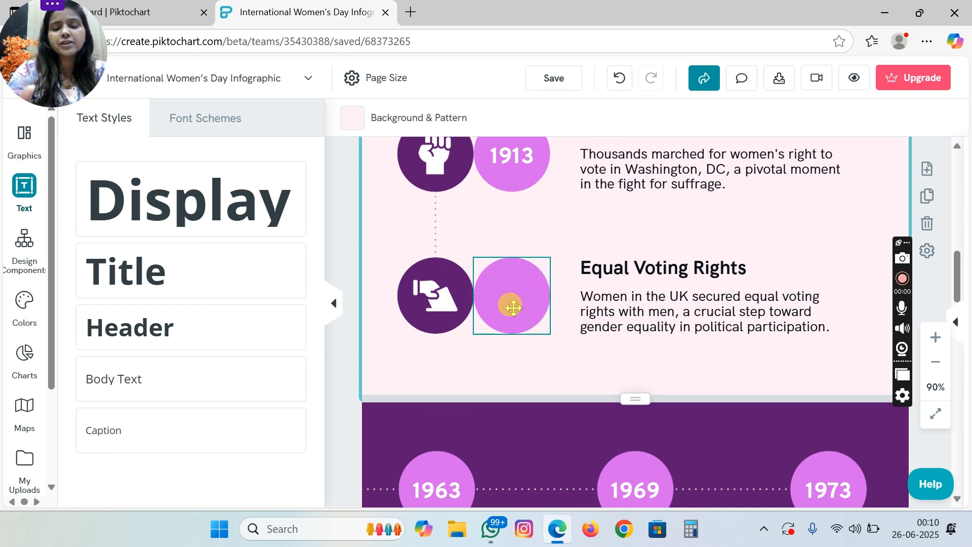
pyautogui.click(513, 307)
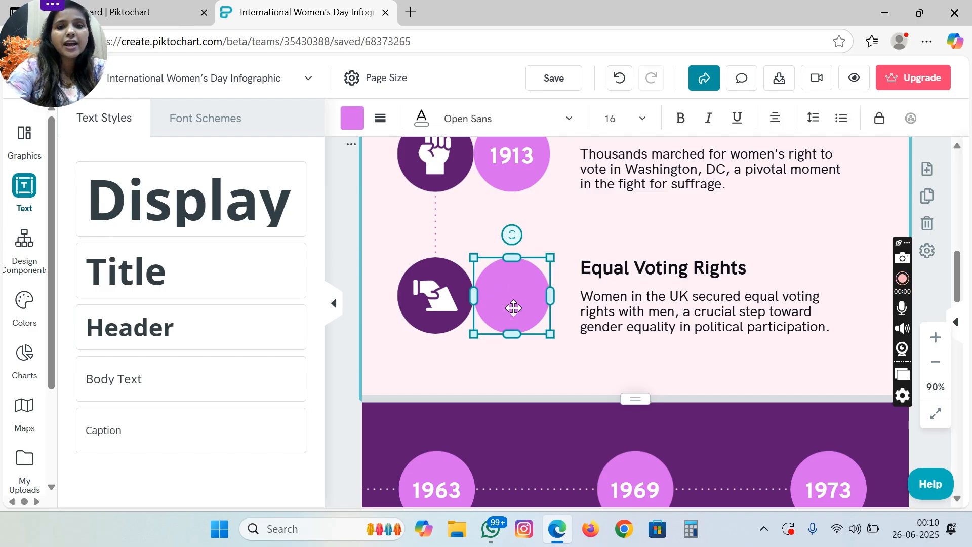
pyautogui.press('Delete')
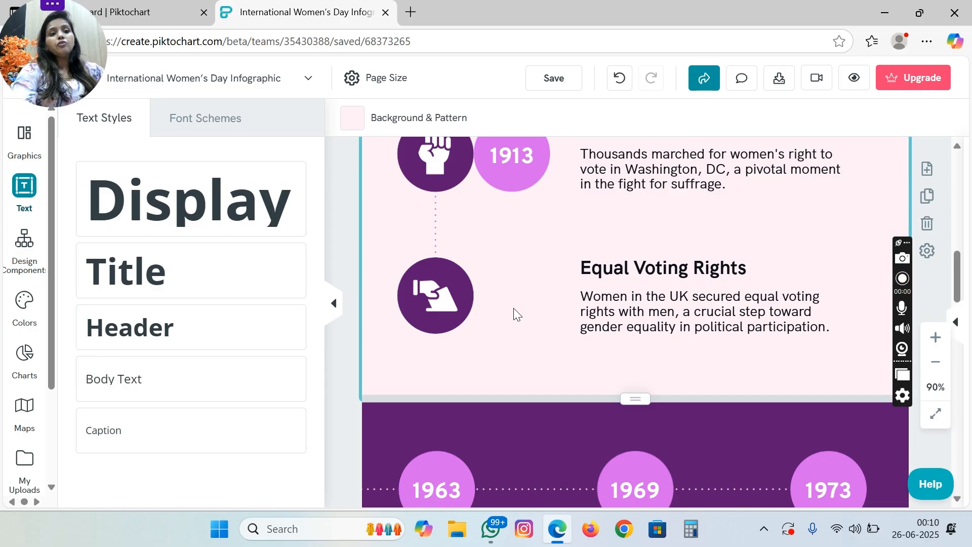
# - Copy the dark purple color code #5B176E from the Original color scheme and select the circle behind the voting icon
pyautogui.click(37, 301)
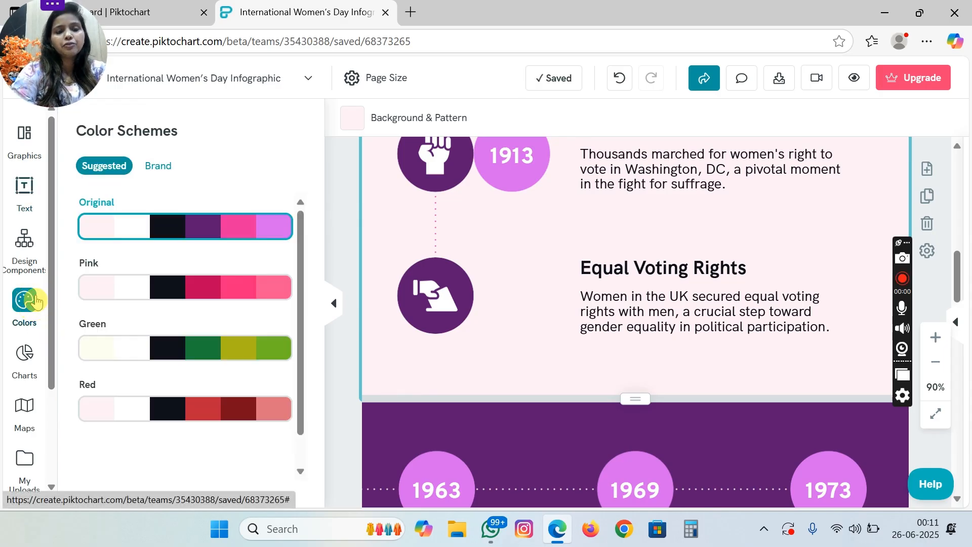
pyautogui.click(200, 235)
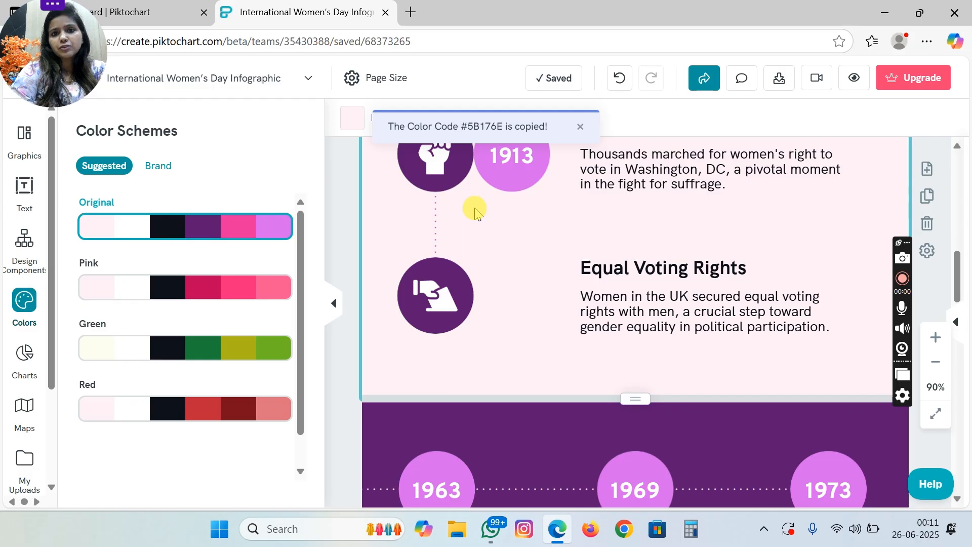
pyautogui.click(434, 284)
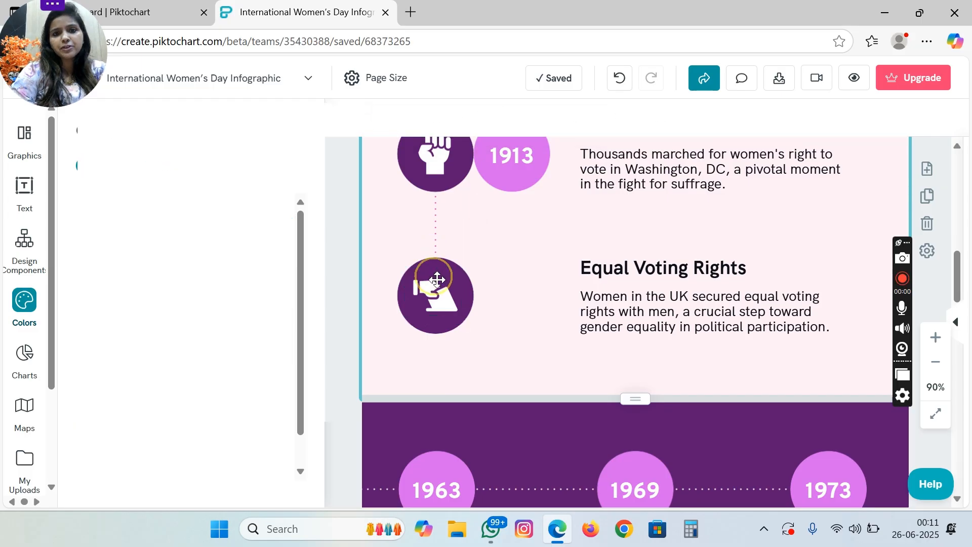
pyautogui.click(467, 292)
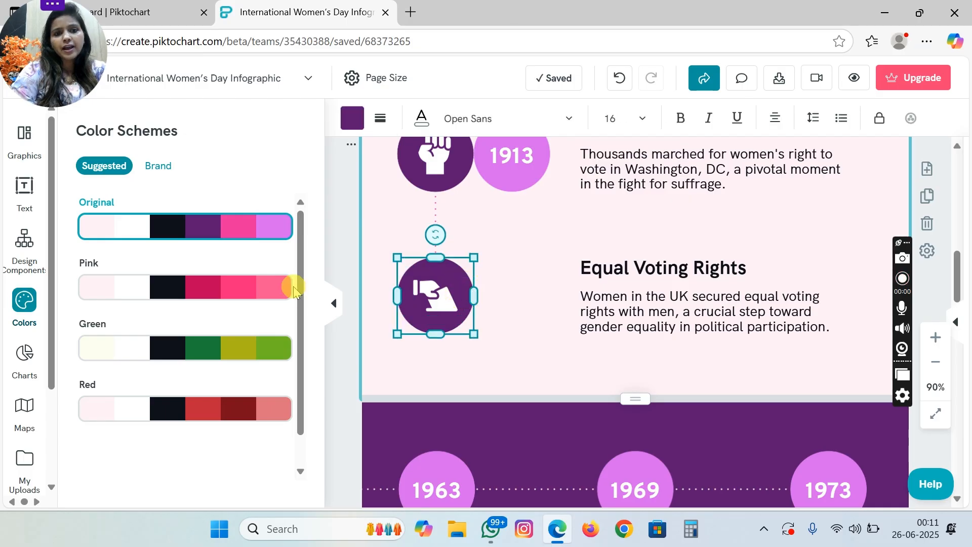
# - Try the Pink color scheme, return to Original, and copy its light purple color code #D767EC
pyautogui.click(269, 289)
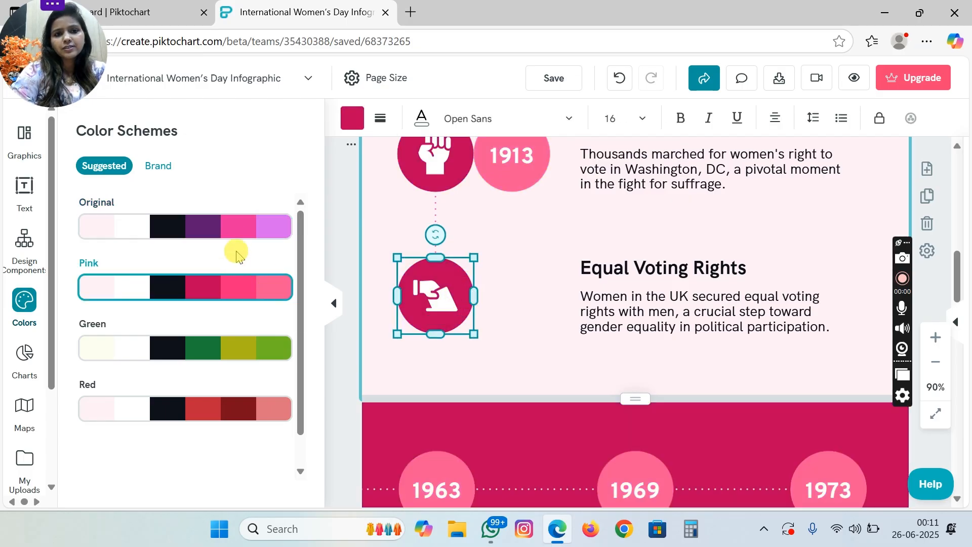
pyautogui.click(238, 230)
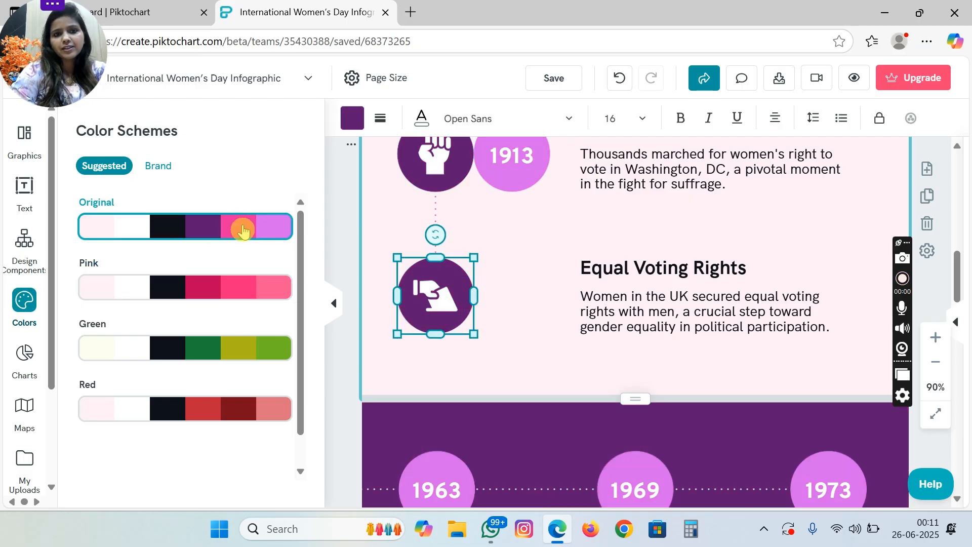
pyautogui.click(280, 230)
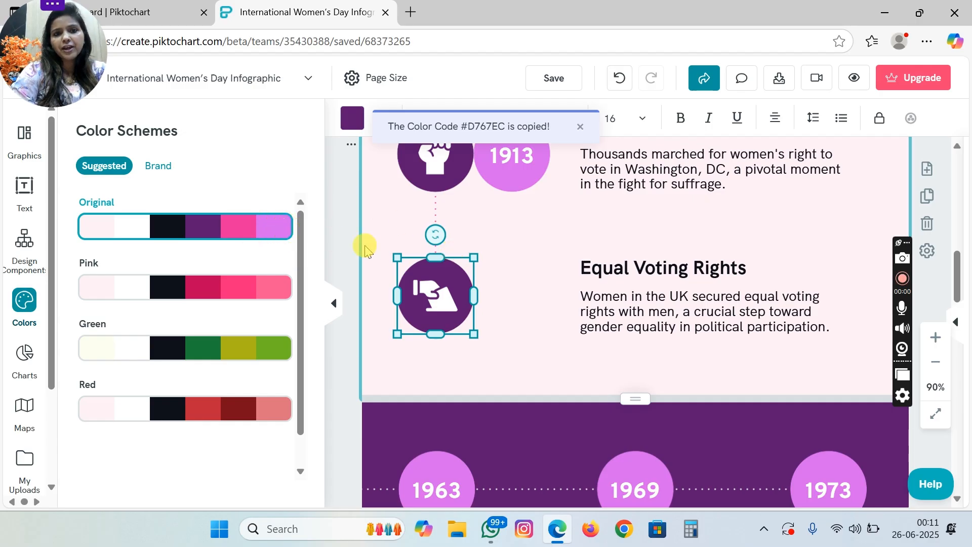
pyautogui.click(274, 227)
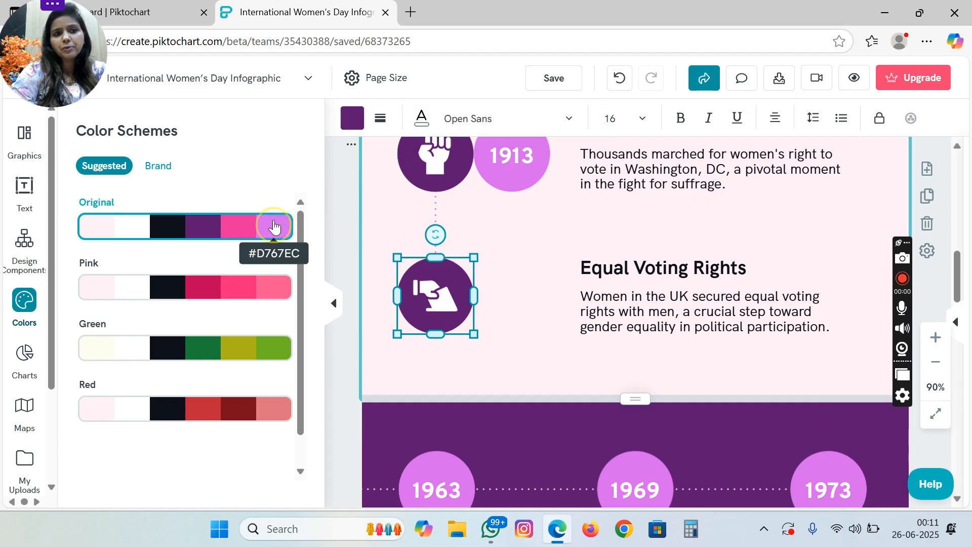
pyautogui.click(478, 234)
pyautogui.click(263, 234)
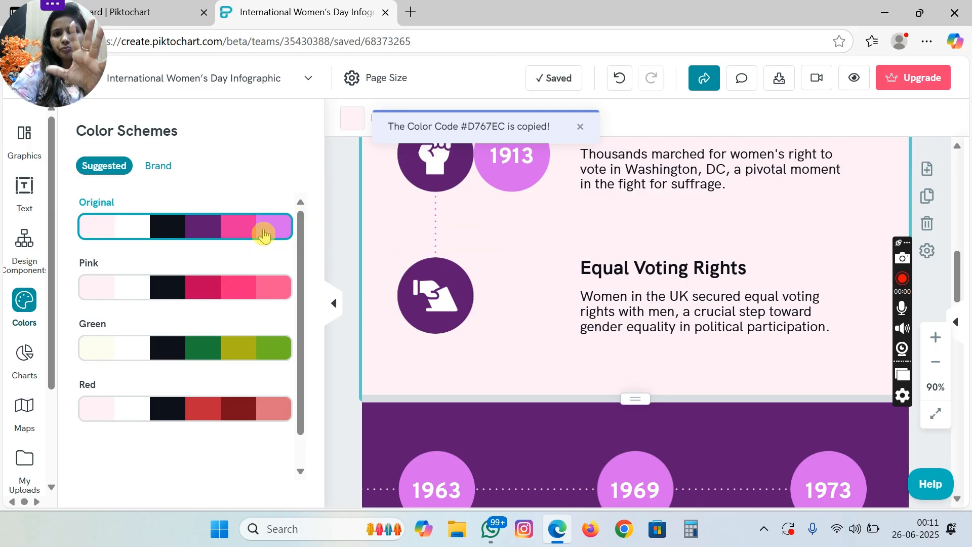
# - Preview the Pink color scheme and apply the Green color scheme to the infographic
pyautogui.click(200, 288)
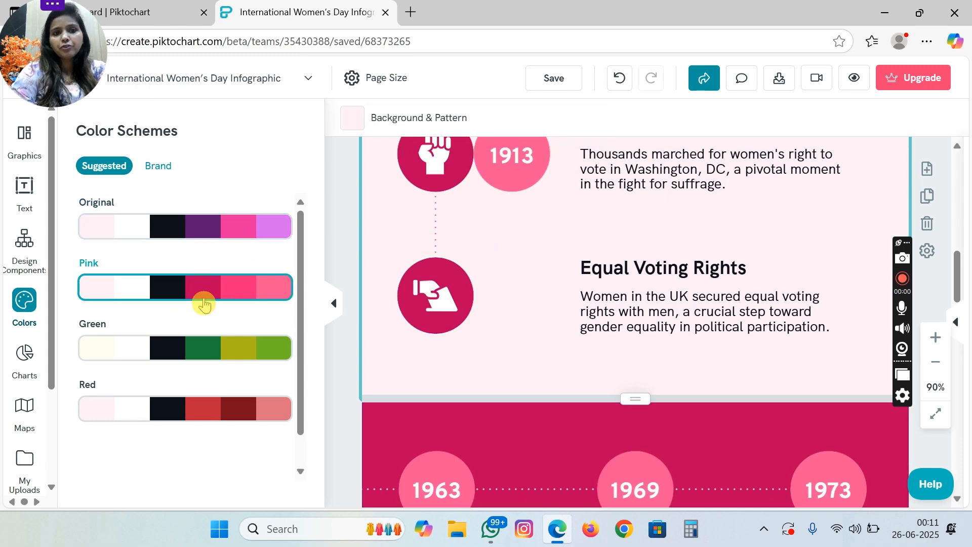
pyautogui.click(208, 344)
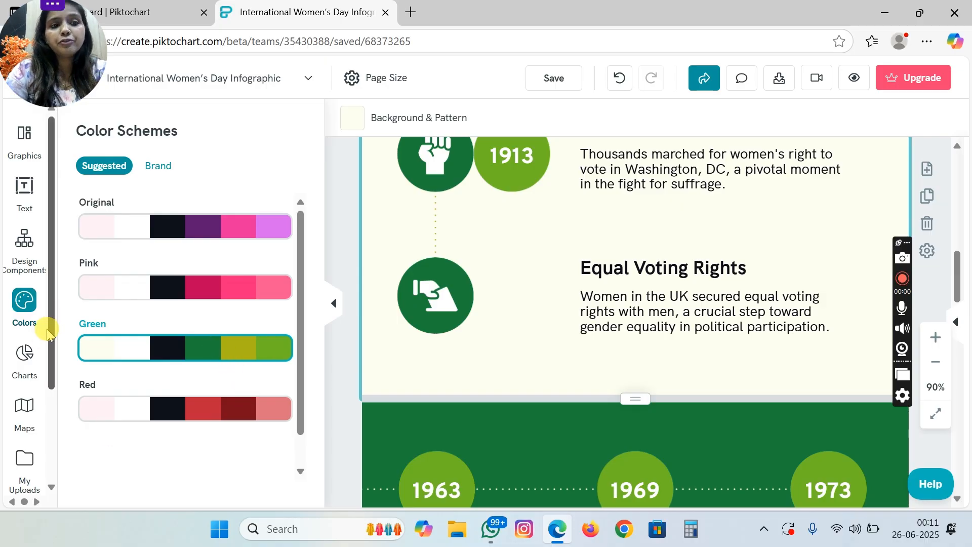
# - Insert a Triangle chart over the Equal Voting Rights entry, shrink it from its upper-left corner, and rotate it slightly counterclockwise
pyautogui.click(24, 361)
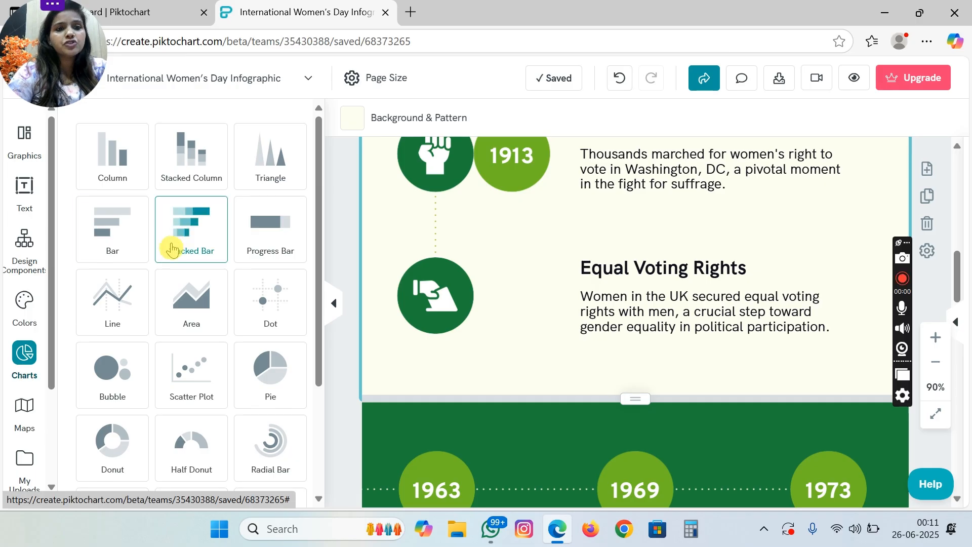
pyautogui.click(267, 176)
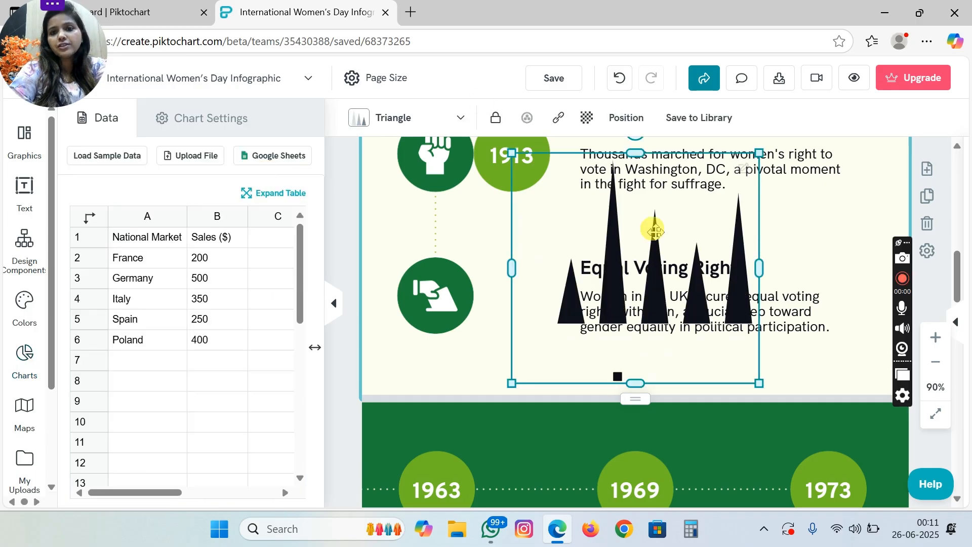
pyautogui.moveTo(511, 153); pyautogui.dragTo(592, 227)
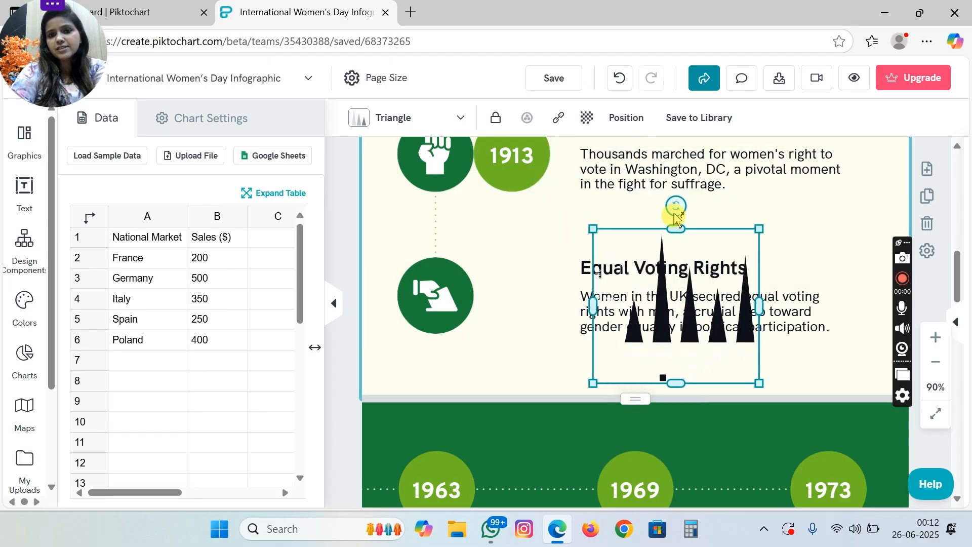
pyautogui.moveTo(675, 206)
pyautogui.mouseDown()
pyautogui.moveTo(712, 210)
pyautogui.moveTo(768, 263)
pyautogui.moveTo(636, 397)
pyautogui.moveTo(652, 221)
pyautogui.moveTo(696, 208)
pyautogui.moveTo(674, 206)
pyautogui.mouseUp()
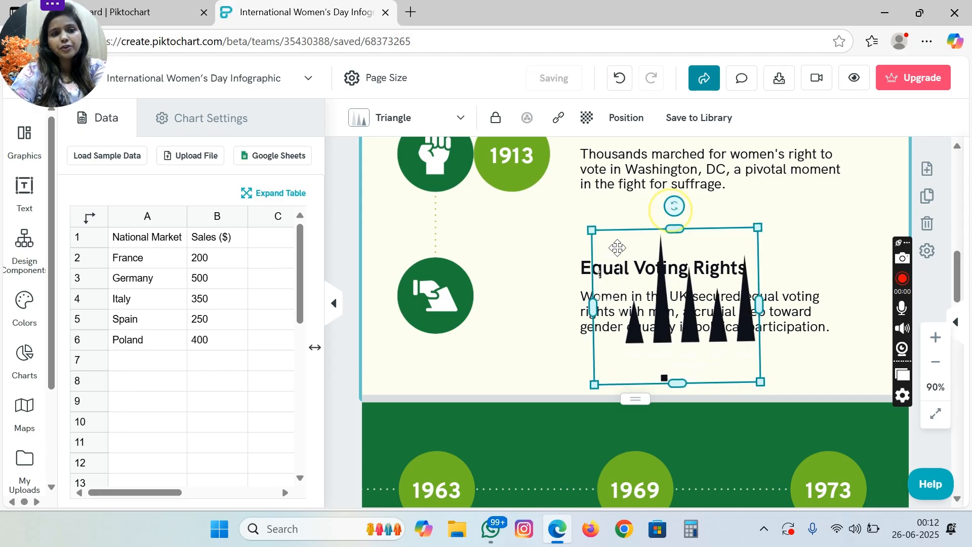
# - Examine the Triangle chart's sample data table, selecting the Germany cell
pyautogui.click(160, 264)
pyautogui.click(161, 279)
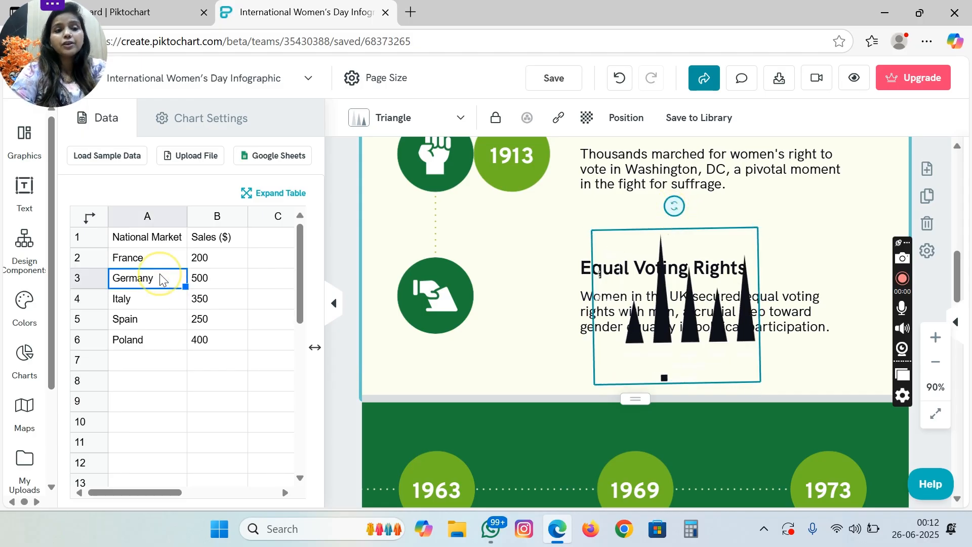
pyautogui.click(368, 318)
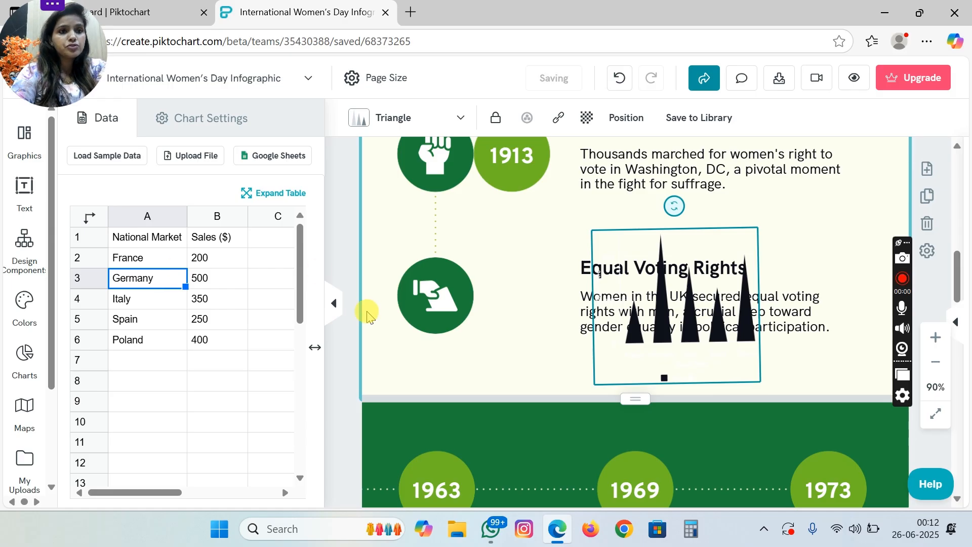